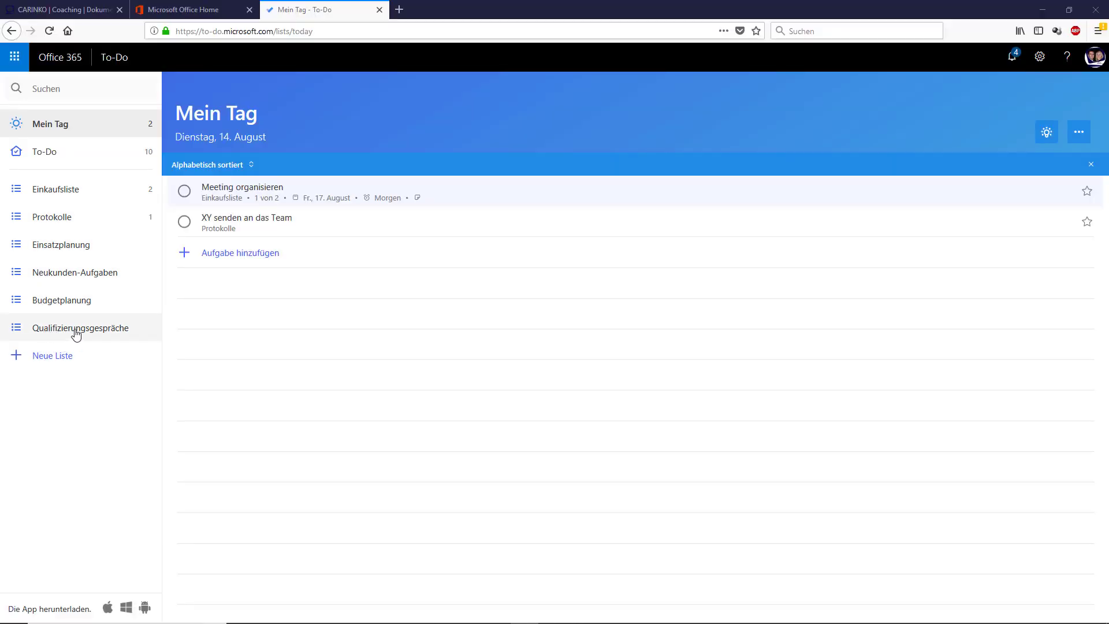
Step: Select the Qualifizierungsgespräche list in the left sidebar
left_click(77, 329)
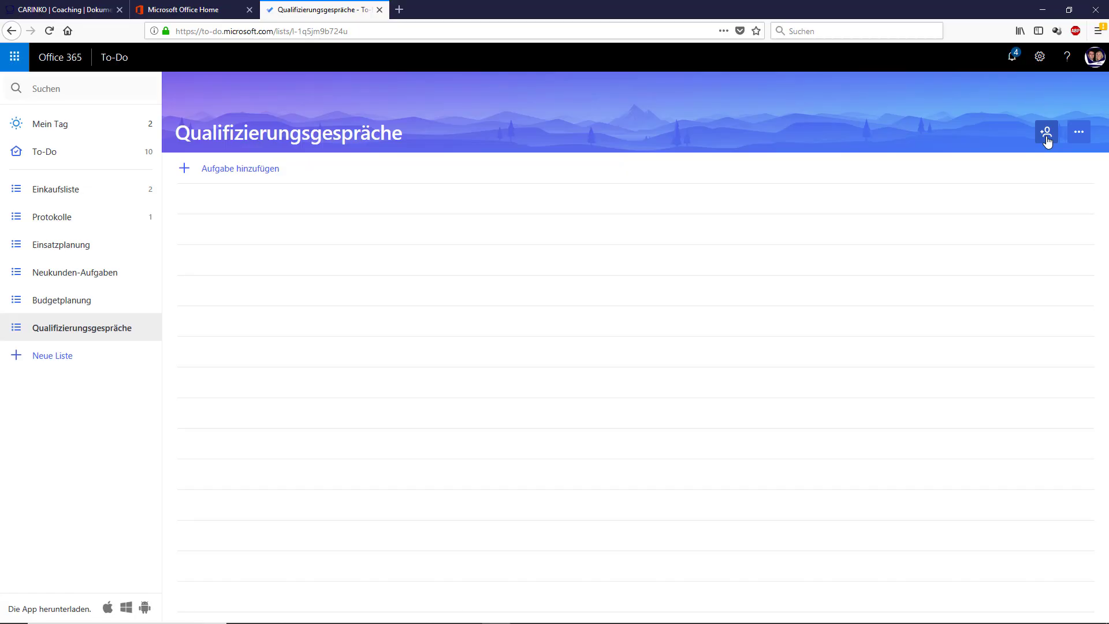
Step: Create an invitation link for Qualifizierungsgespräche and show the full link under Weitere Optionen
left_click(1047, 139)
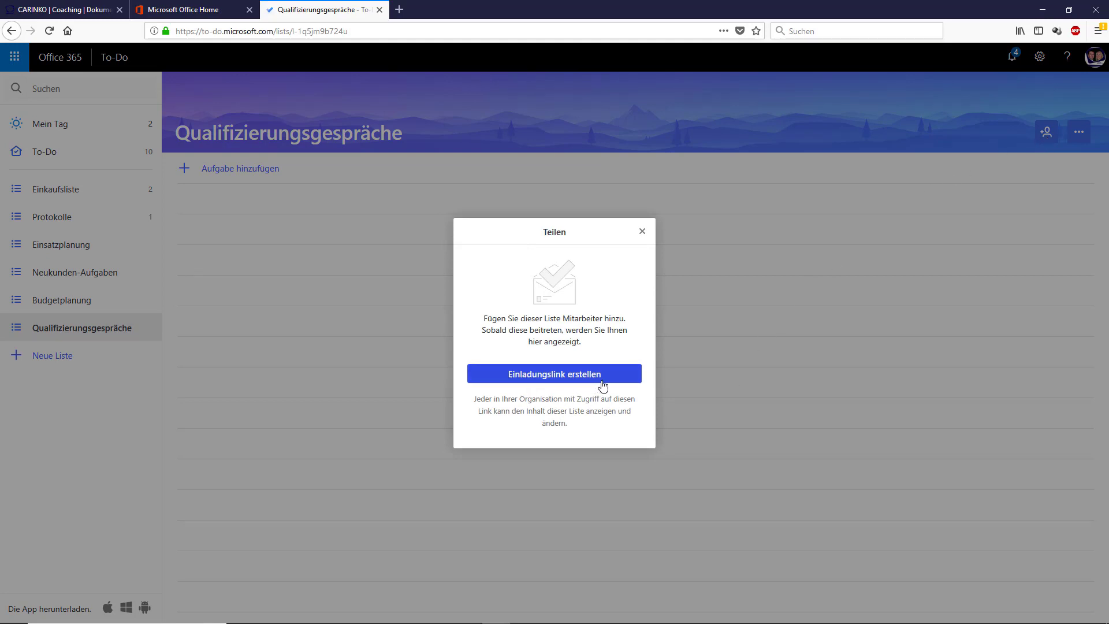
left_click(602, 376)
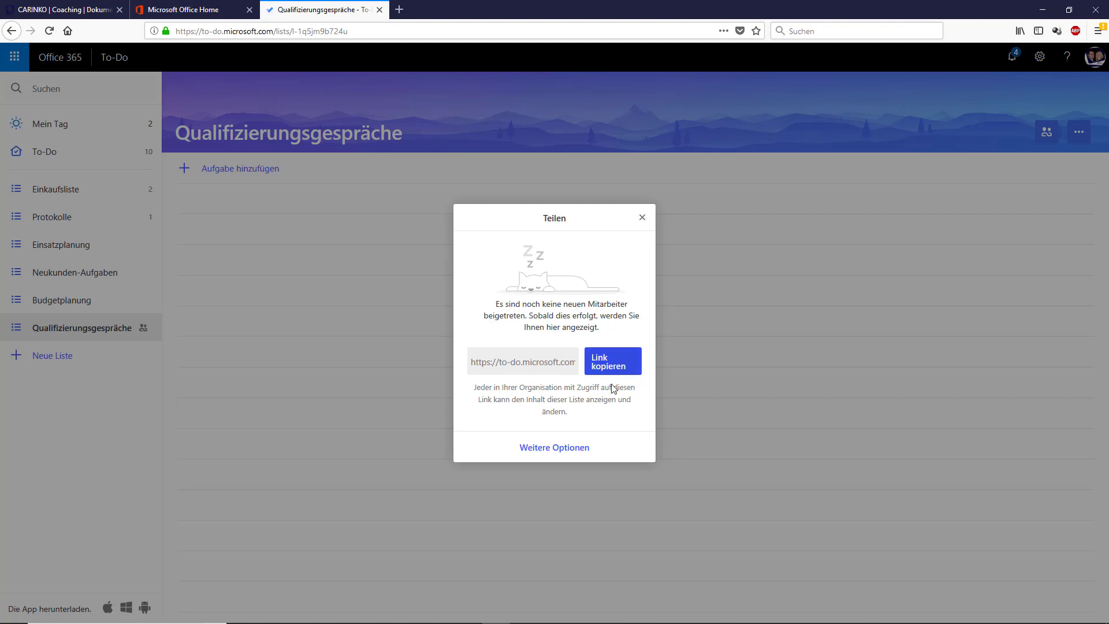
left_click(551, 456)
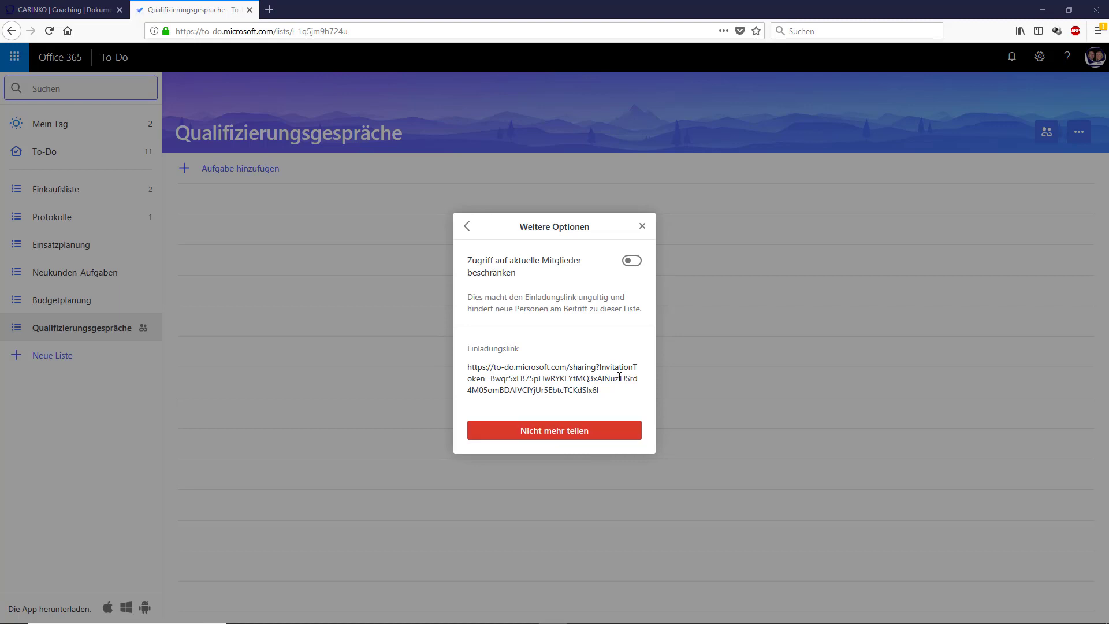
Step: Copy the list's invitation link to the clipboard and close the Teilen dialog
left_click(468, 227)
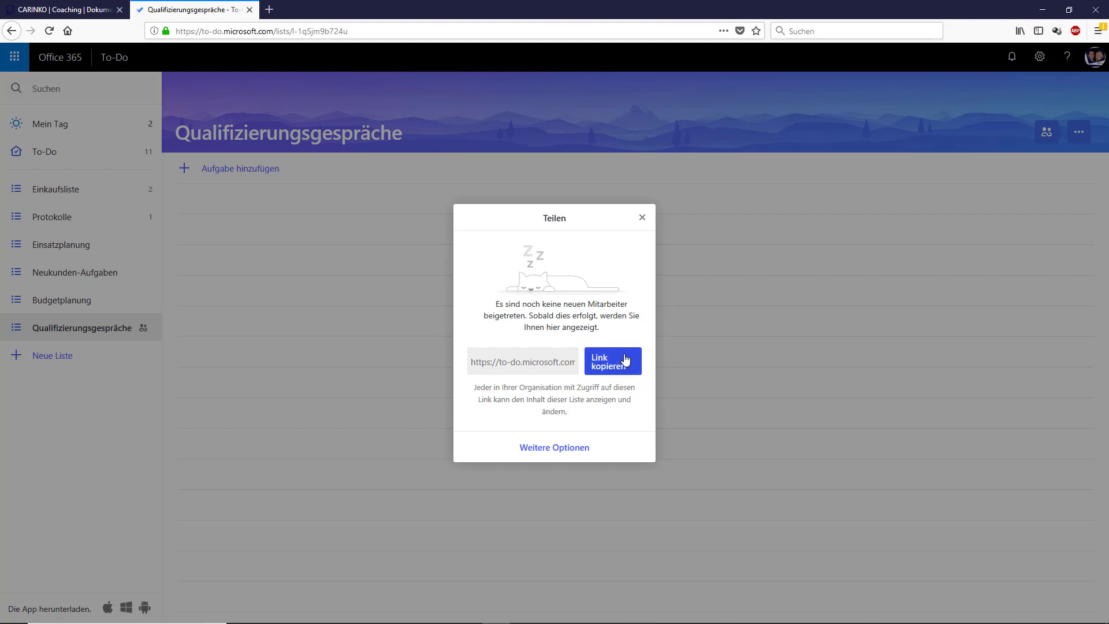
left_click(643, 218)
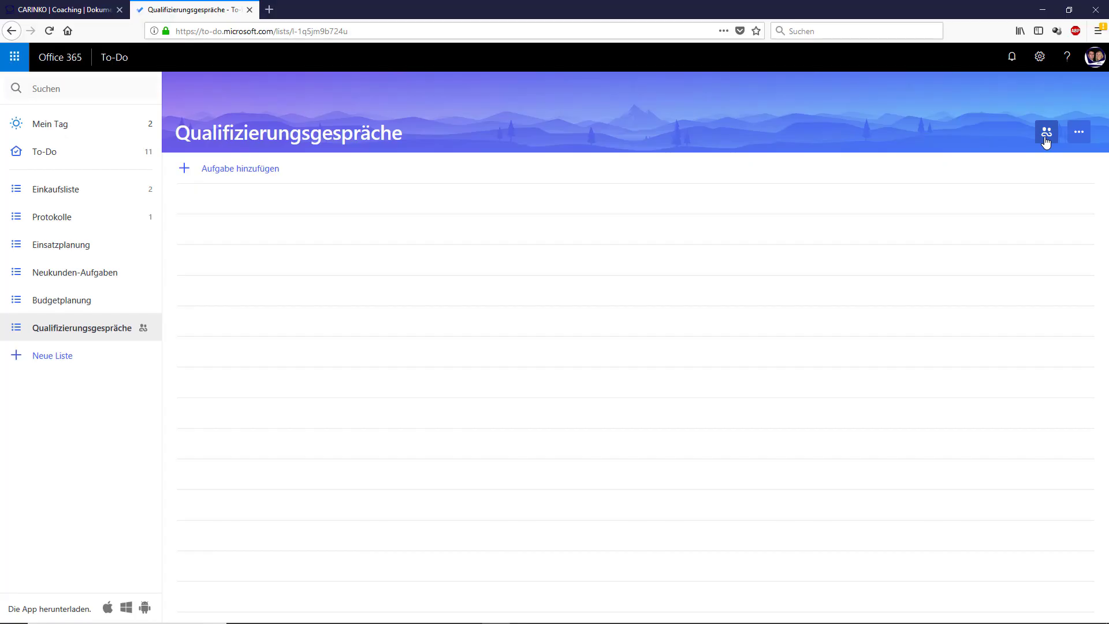
left_click(1046, 136)
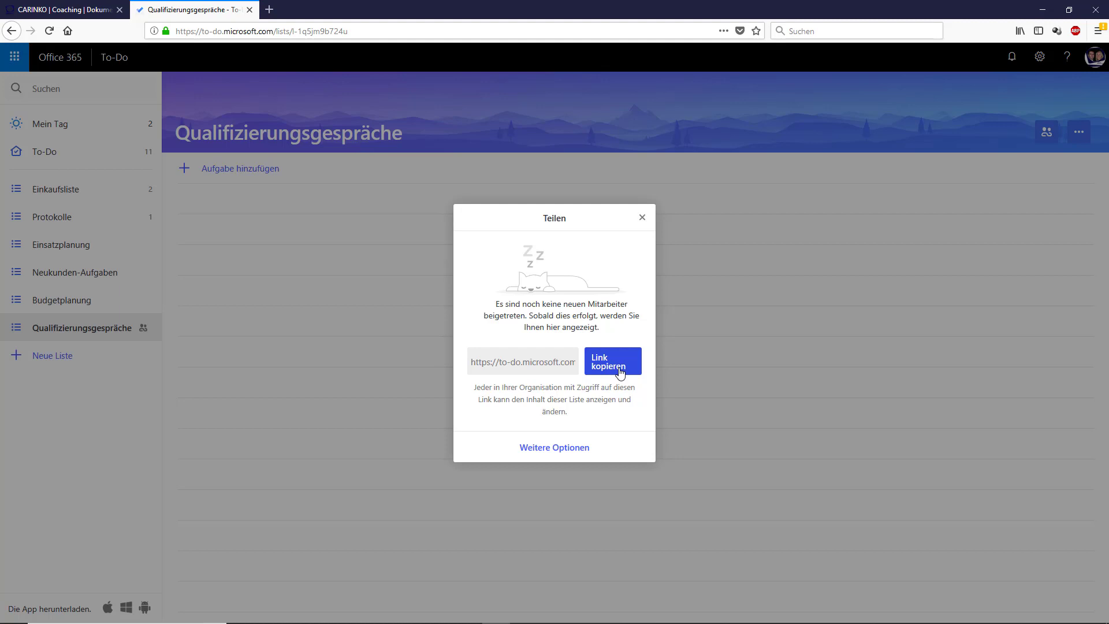
left_click(620, 372)
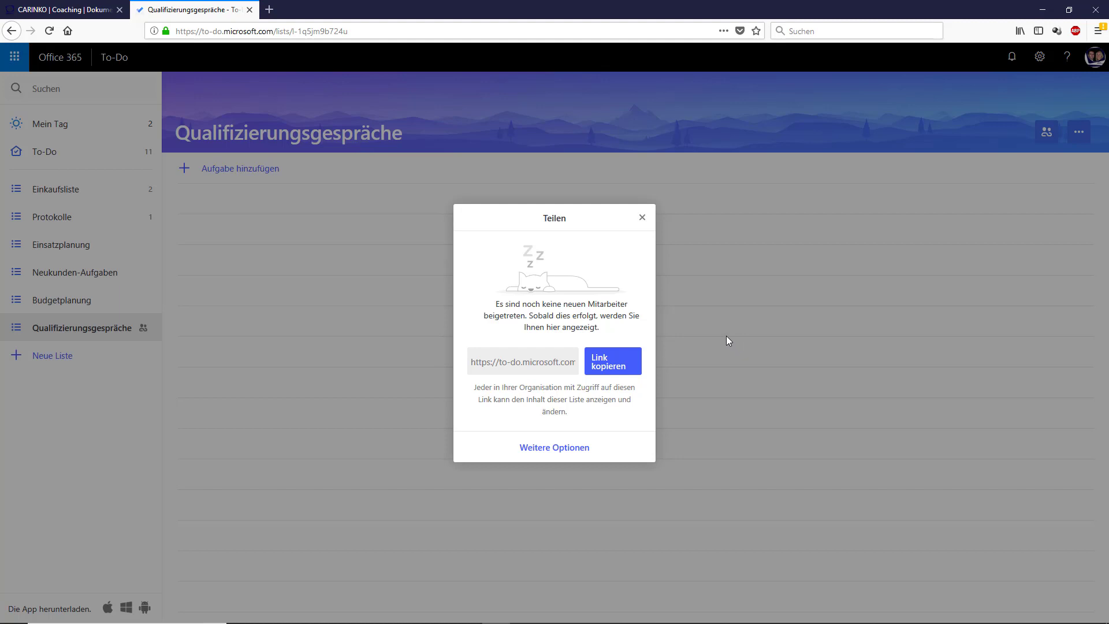
left_click(642, 218)
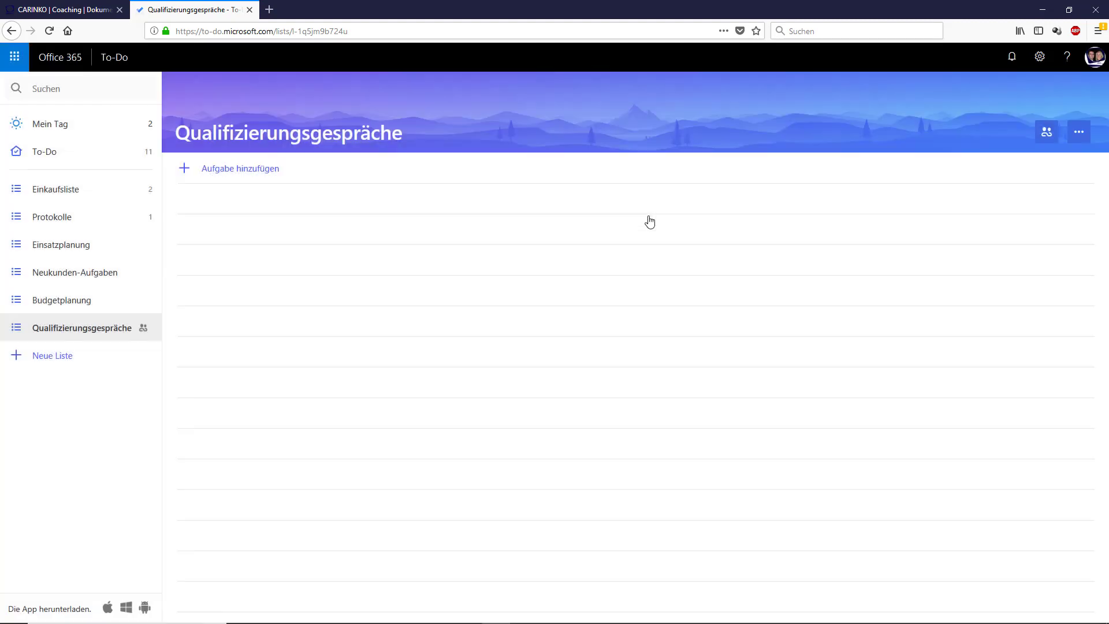
left_click(16, 55)
Step: Start a new Outlook e-mail addressed to the invited colleague
left_click(44, 138)
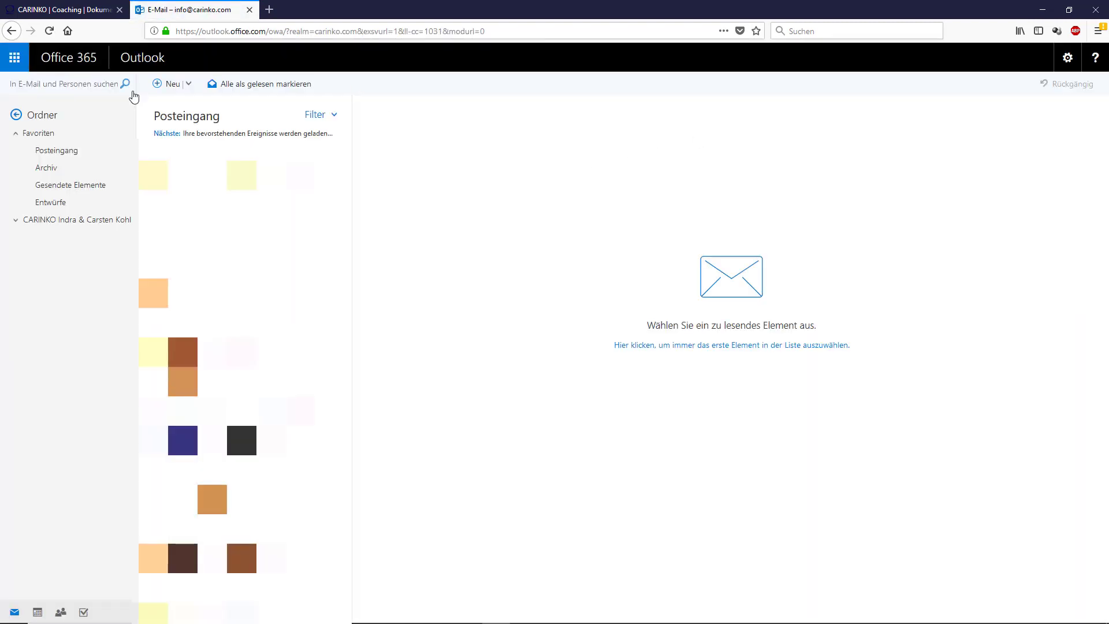
left_click(154, 87)
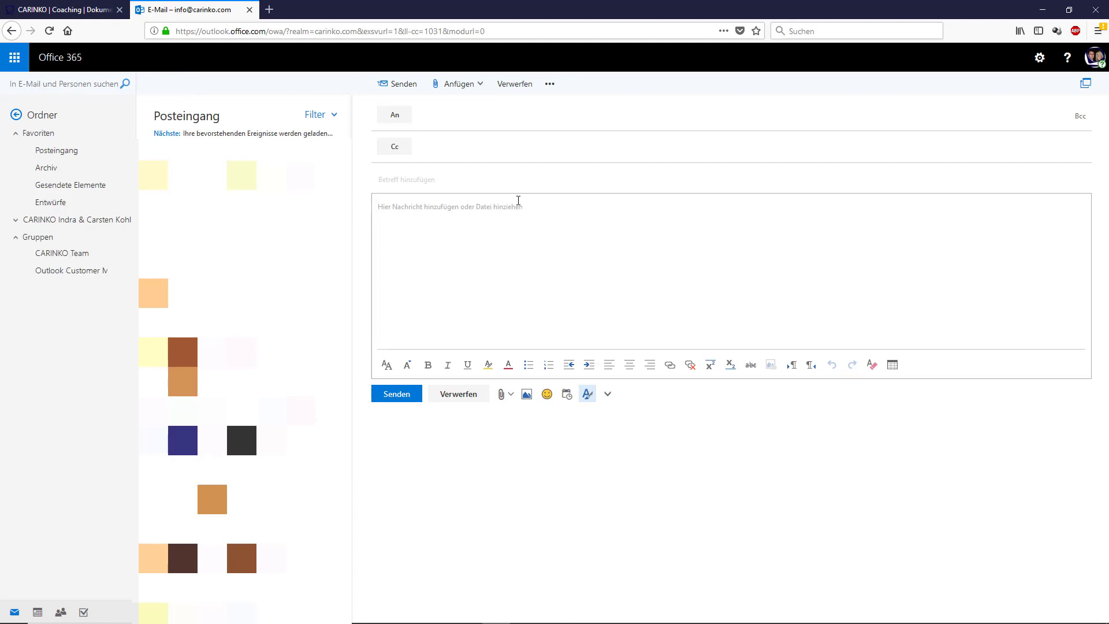
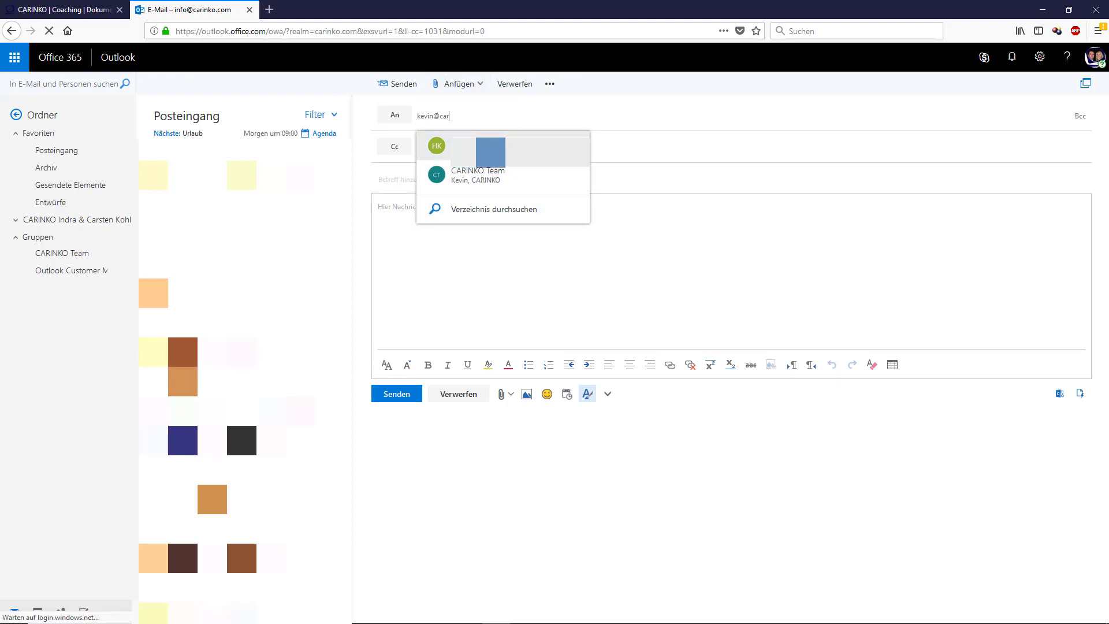
left_click(520, 147)
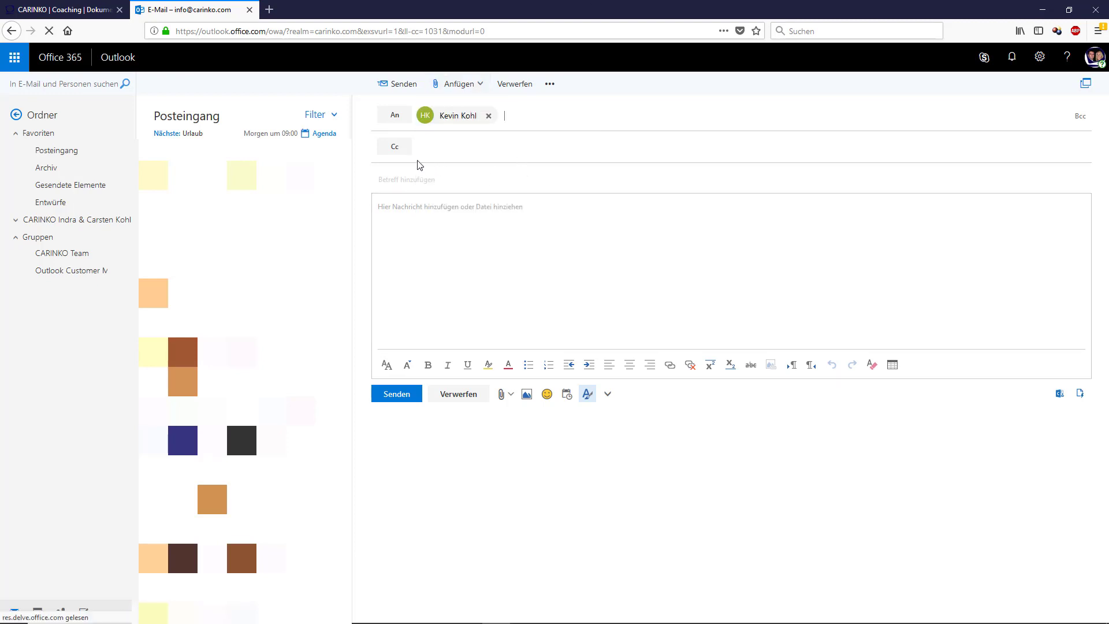
Step: Send it with subject 'Unsere neue gemeinsame Liste' and the pasted invitation link
left_click(397, 177)
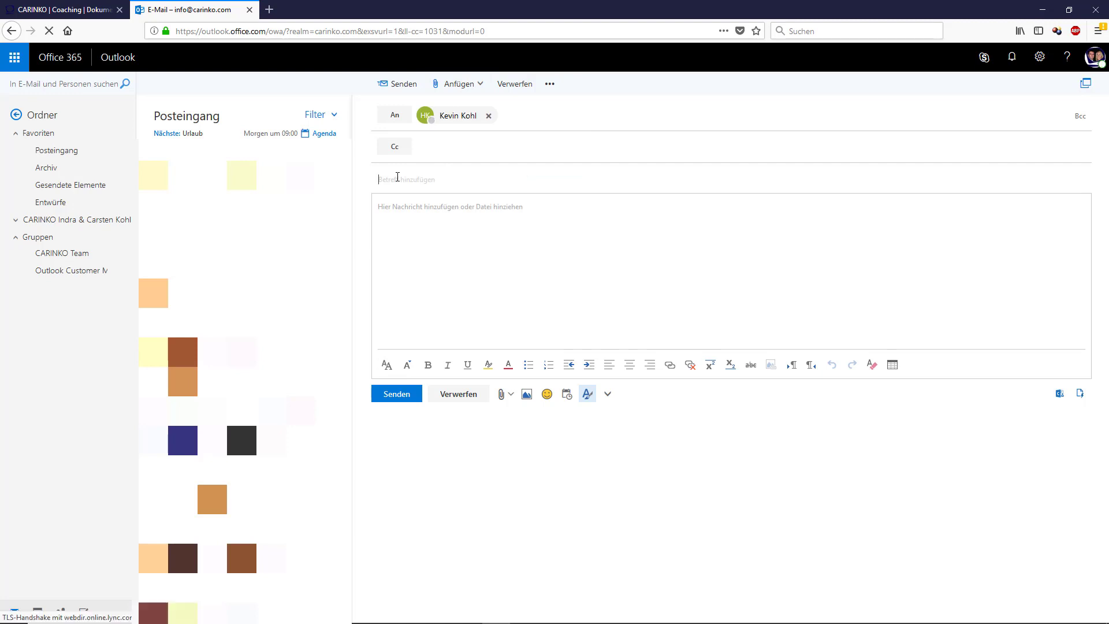
type("Unsere neue gemeinsame")
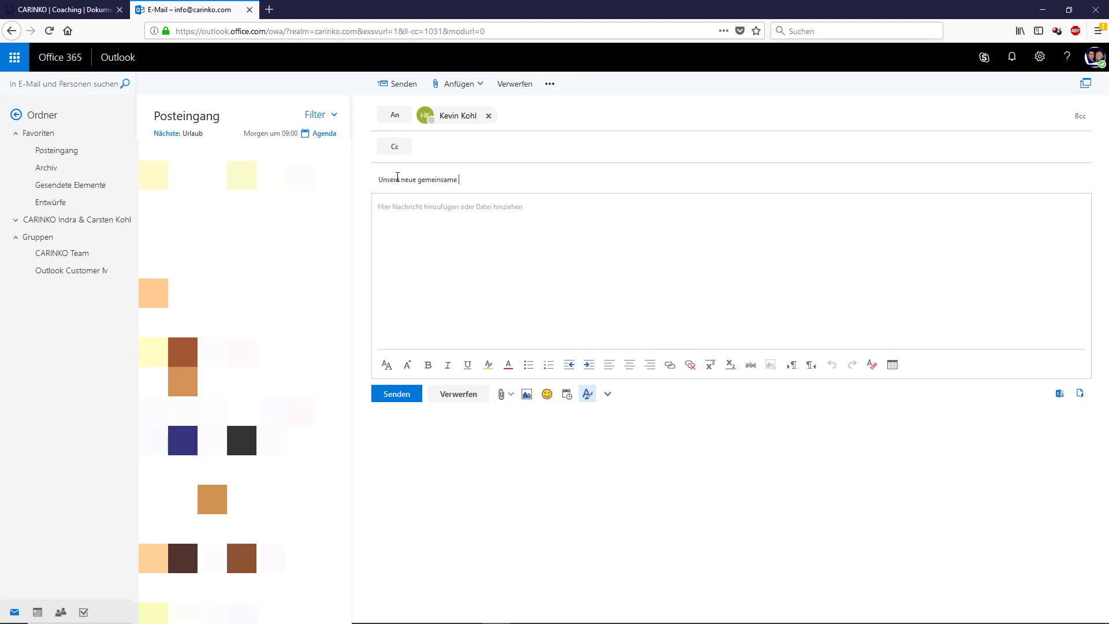
type(" Liste")
key("Tab")
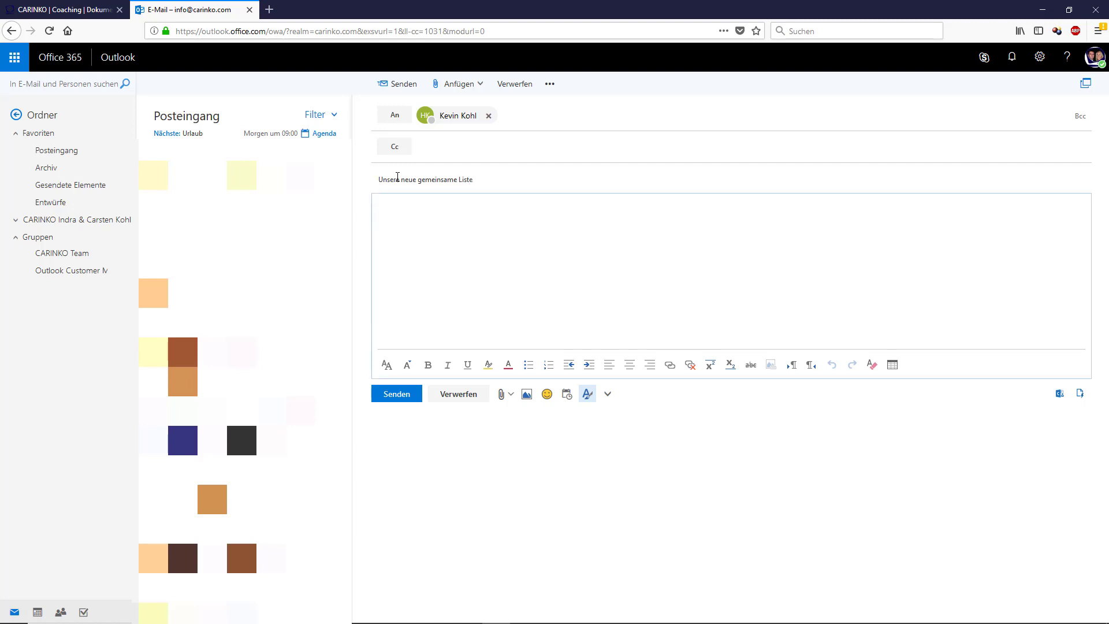
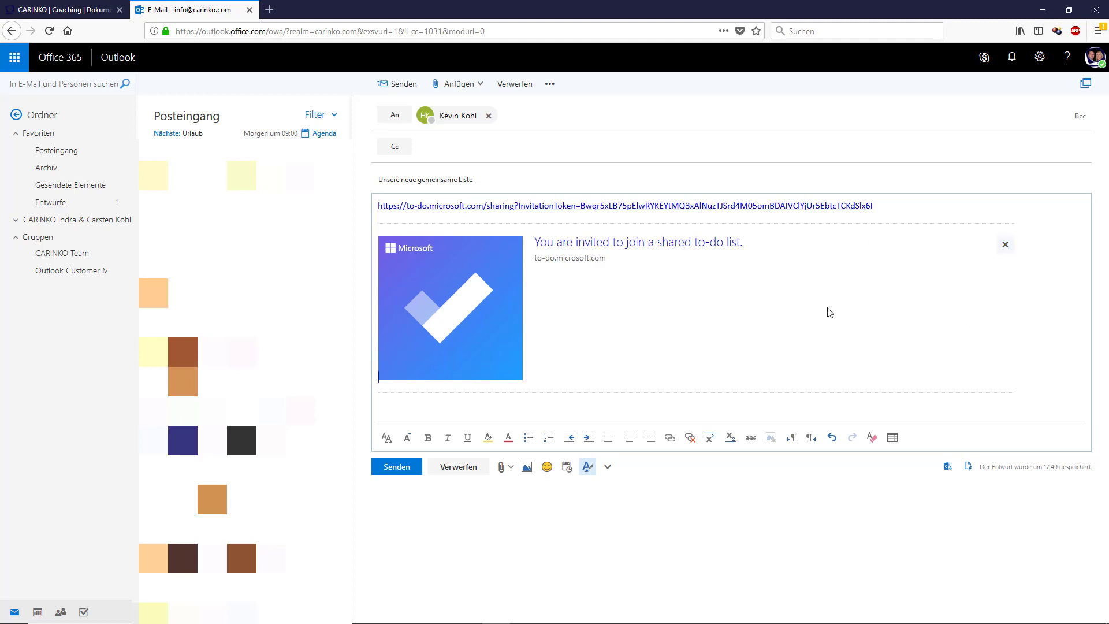
left_click(392, 469)
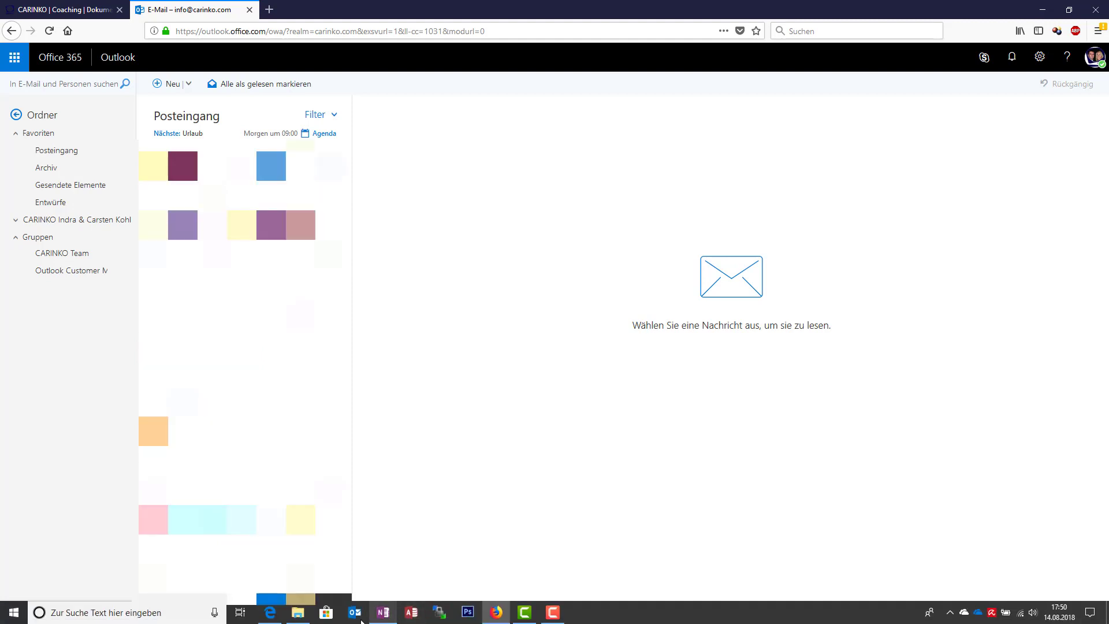
left_click(270, 613)
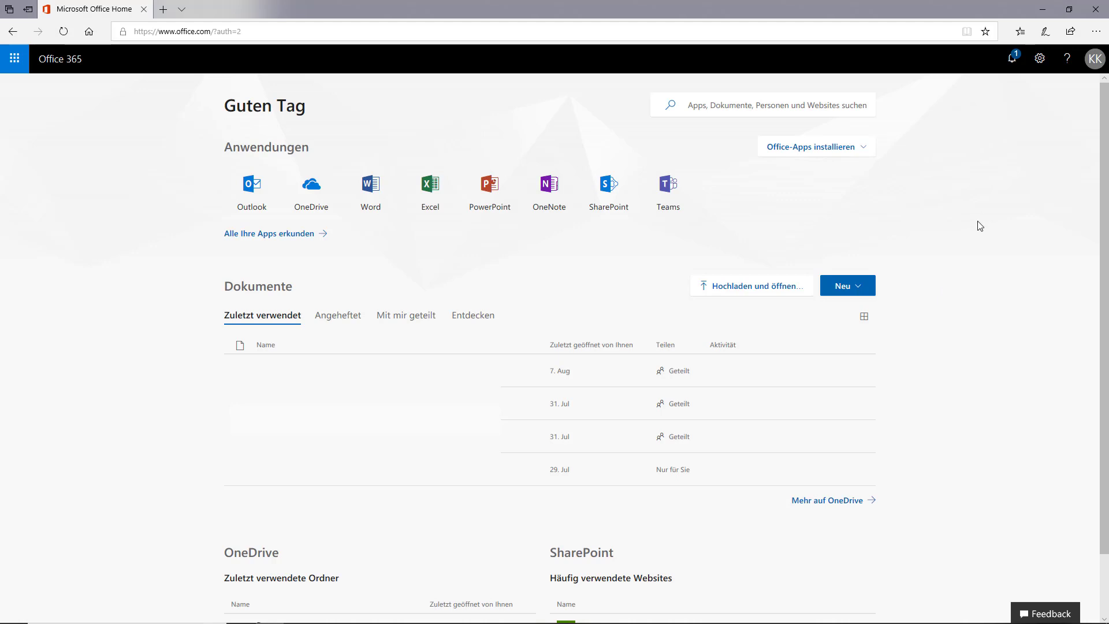
Step: Open the 'Unsere neue gemeinsame Liste' mail from notifications and follow its to-do.microsoft.com link
left_click(1013, 59)
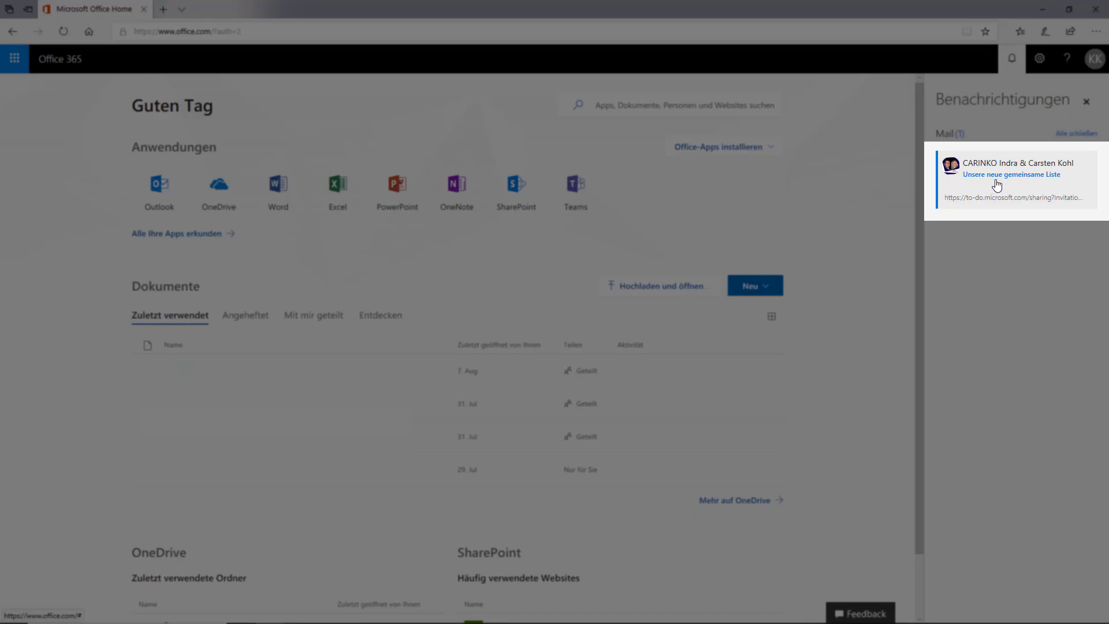
left_click(997, 182)
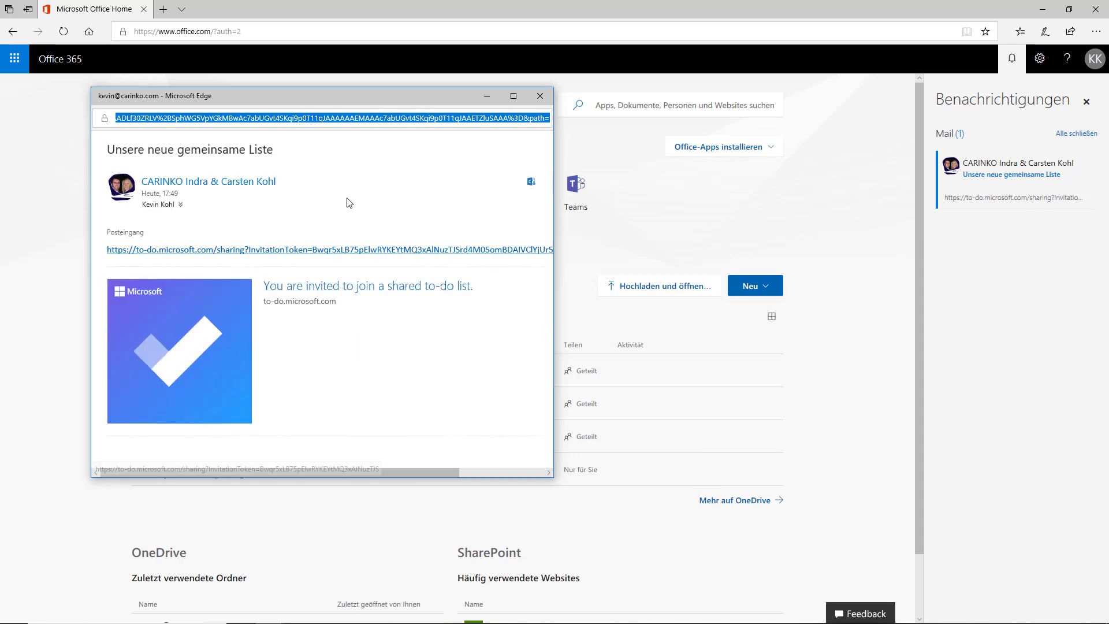
left_click(325, 254)
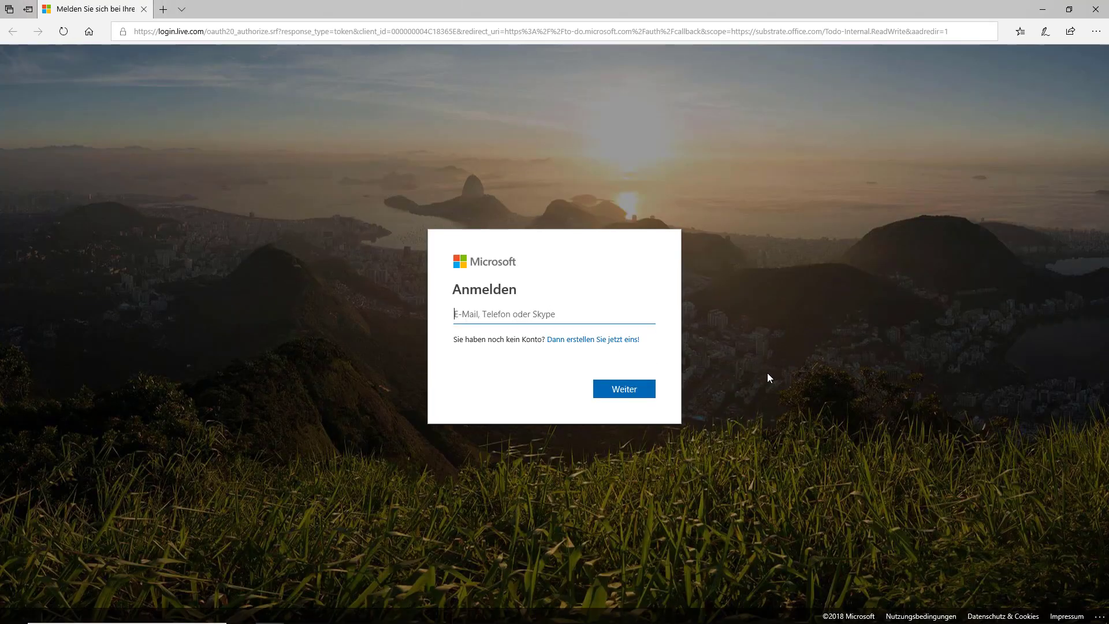
Step: Sign in with the colleague's work e-mail address and account password
key("Return")
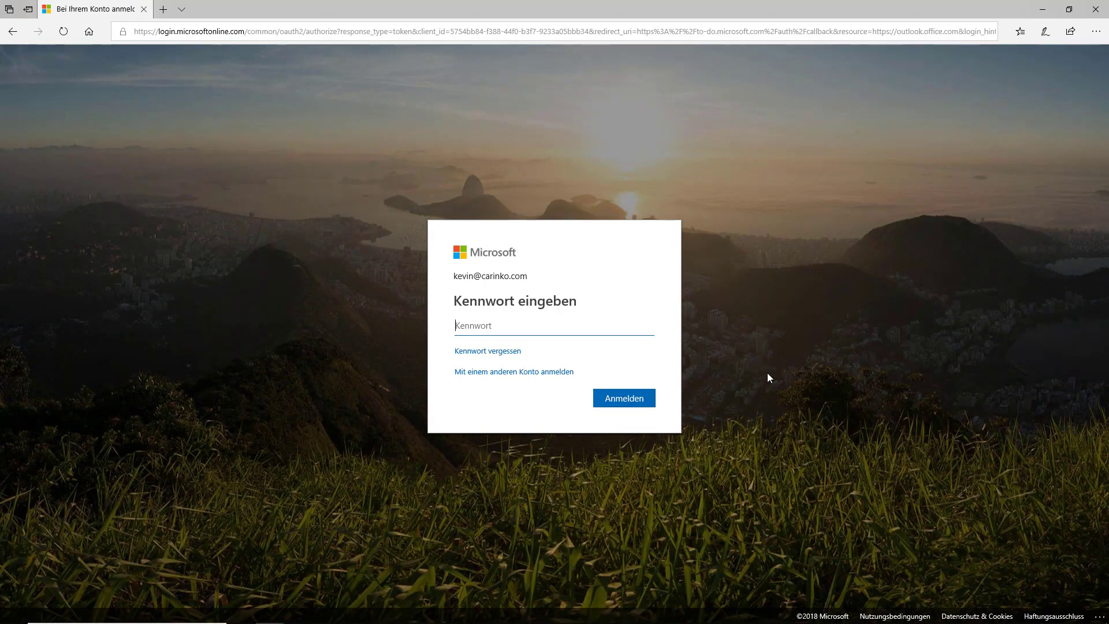
type("••••••••")
key("Return")
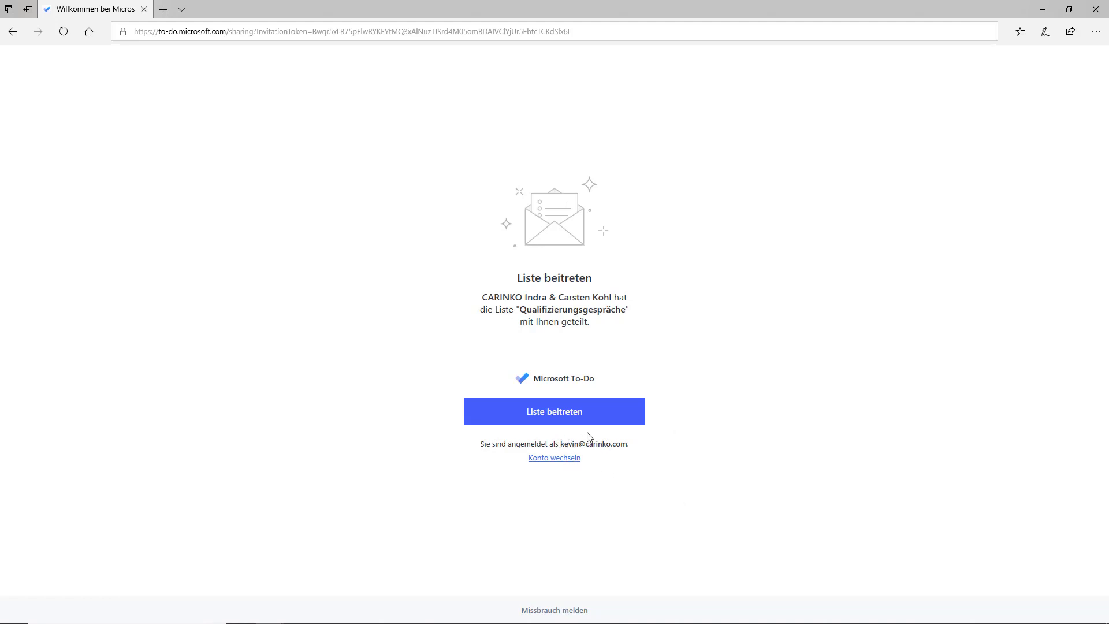
Step: Accept the invitation with Liste beitreten, then open the shared list in To-Do
left_click(559, 420)
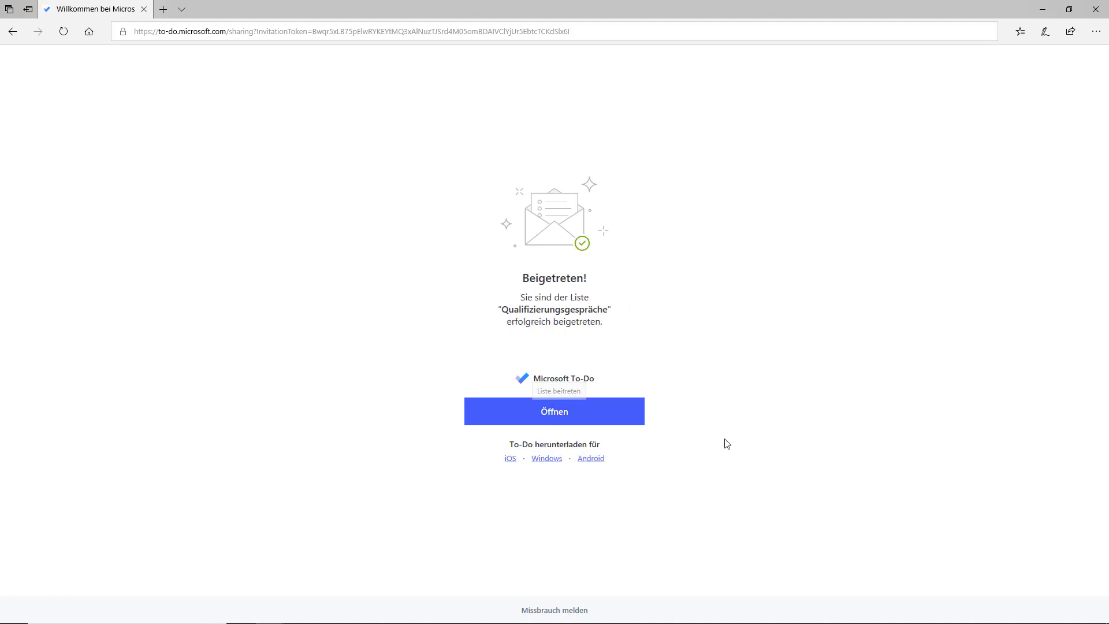
left_click(577, 417)
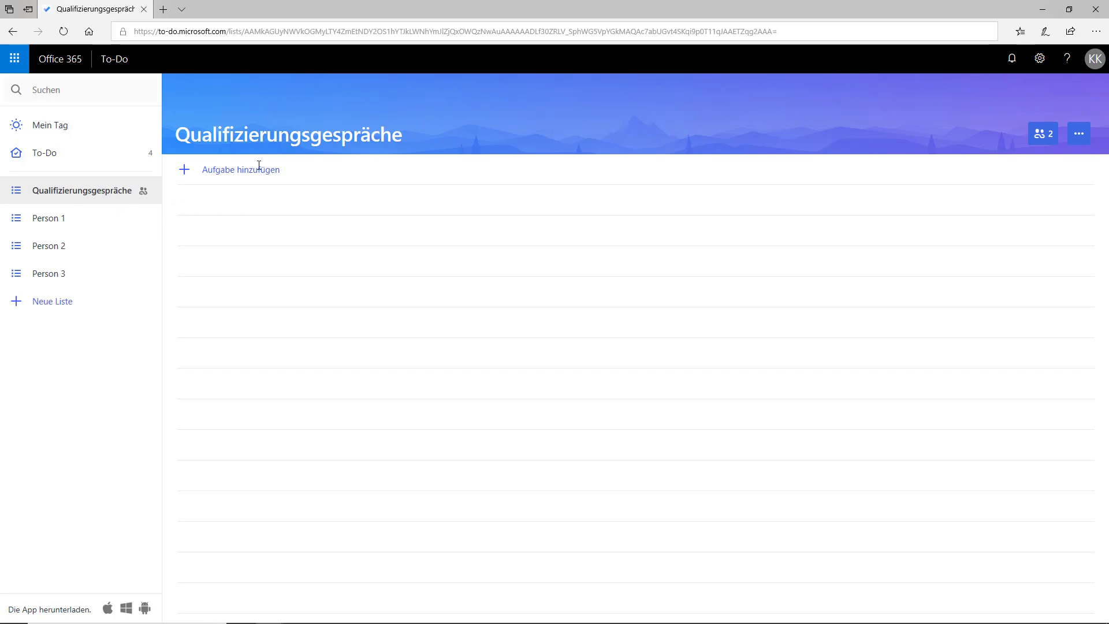
Step: Add the task 'Bewerbungsgespräche interne Stellen' and open its detail pane
left_click(188, 173)
type("Bewerb")
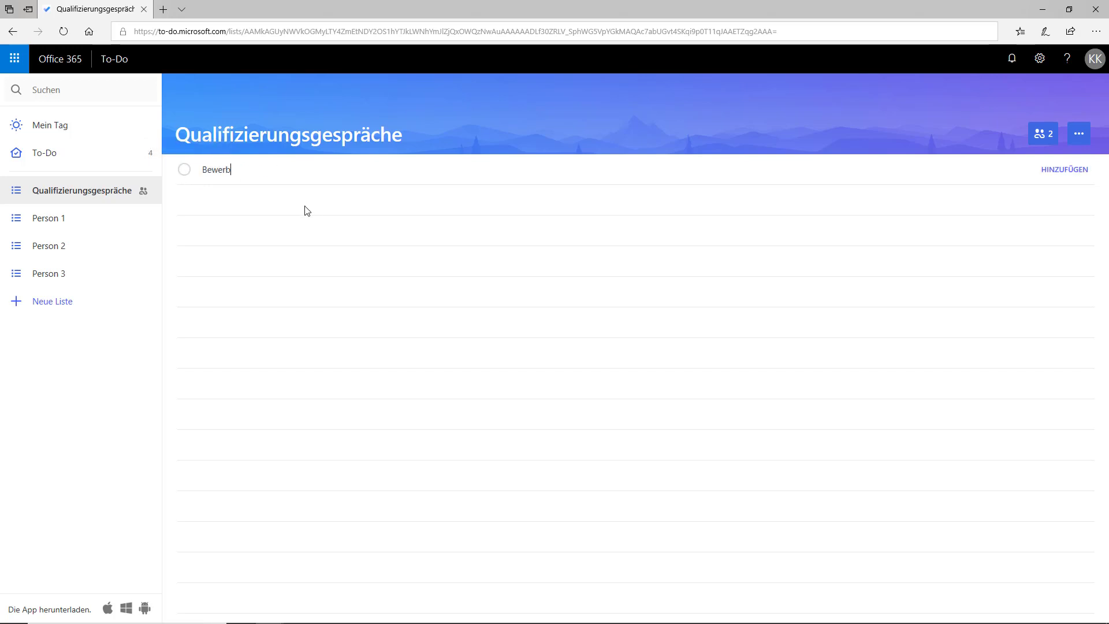
type("ungsgespräche interne Stellen")
key("Return")
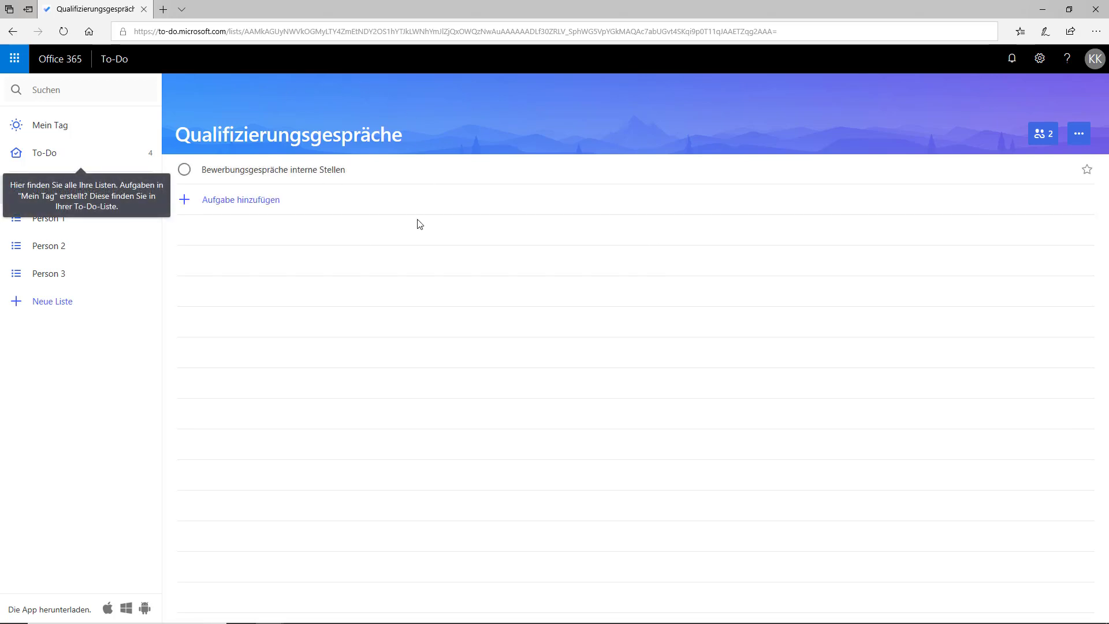
left_click(427, 181)
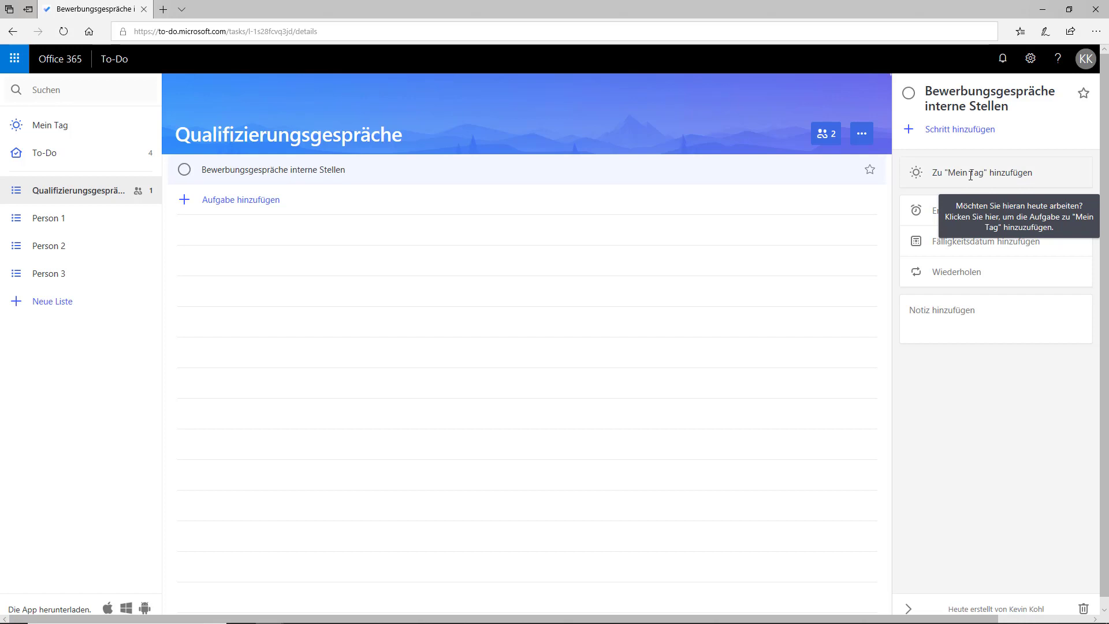
Step: In the owner's browser, launch To-Do via Alle Apps and open Qualifizierungsgespräche
mouse_move(440, 618)
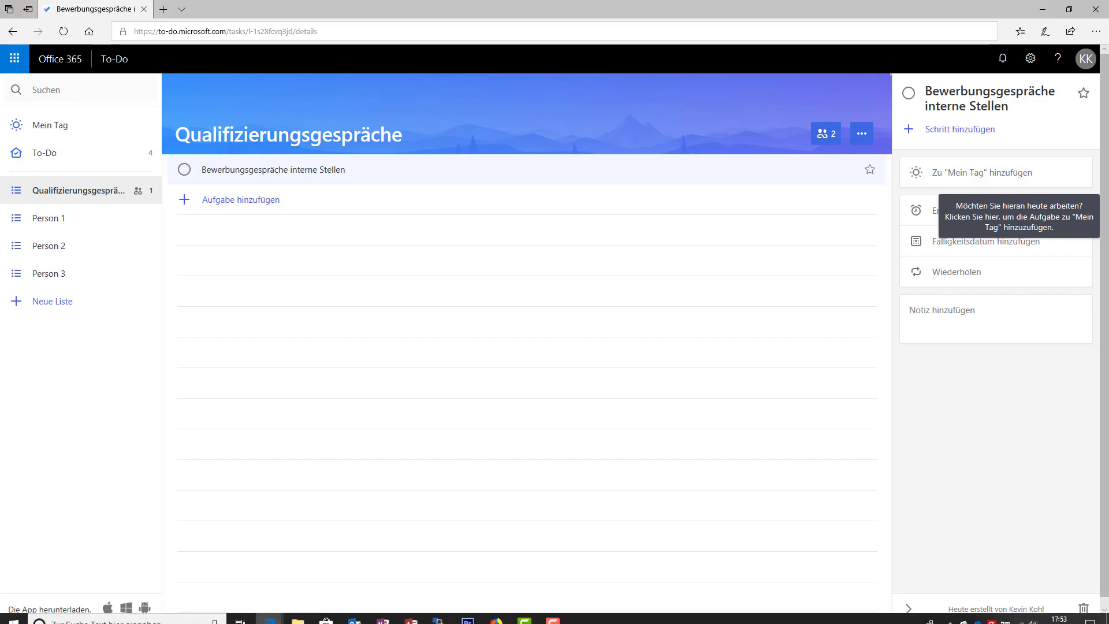
left_click(497, 612)
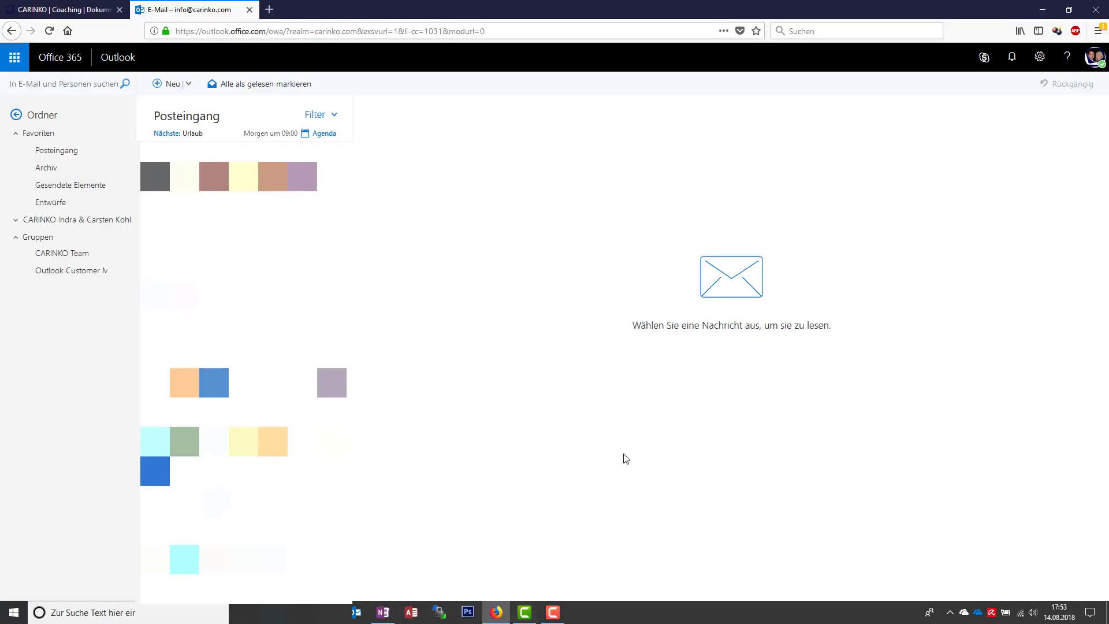
left_click(15, 57)
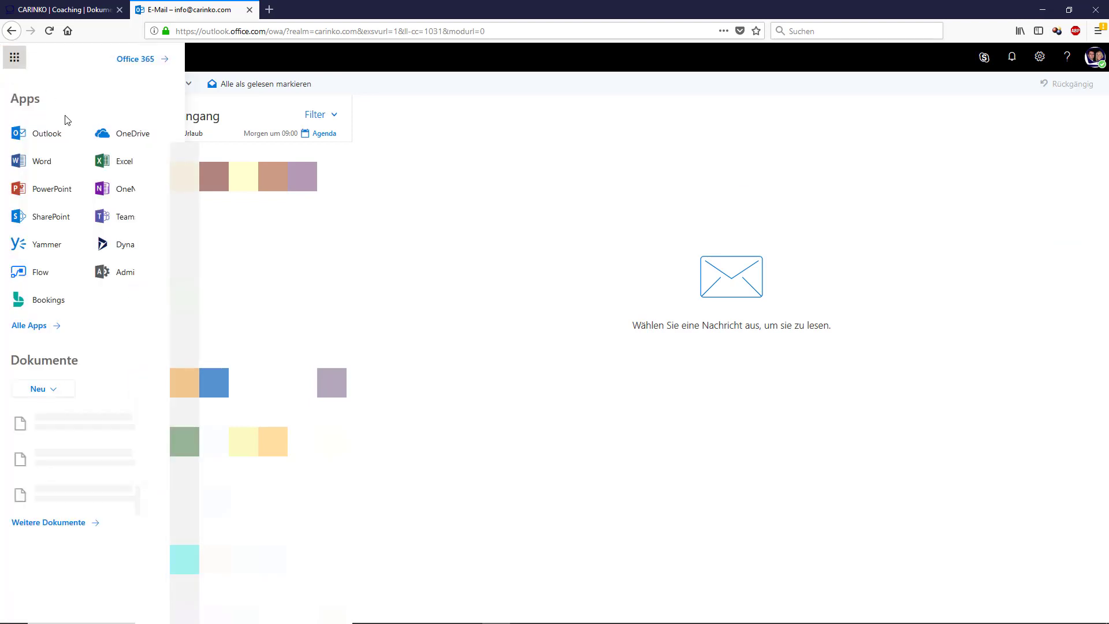
left_click(49, 325)
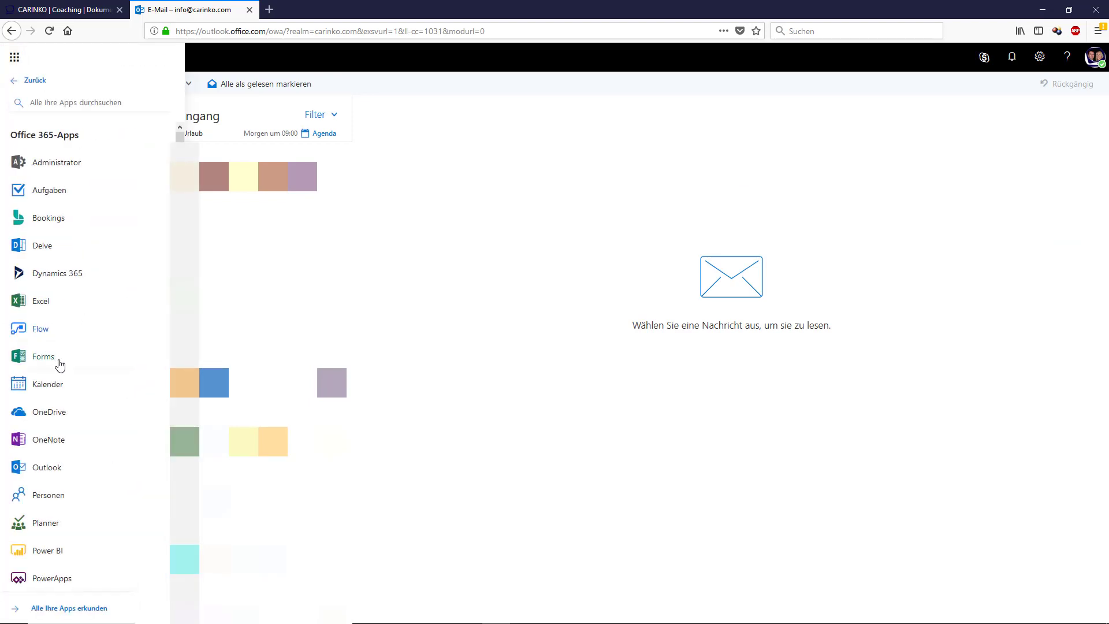
left_click(72, 526)
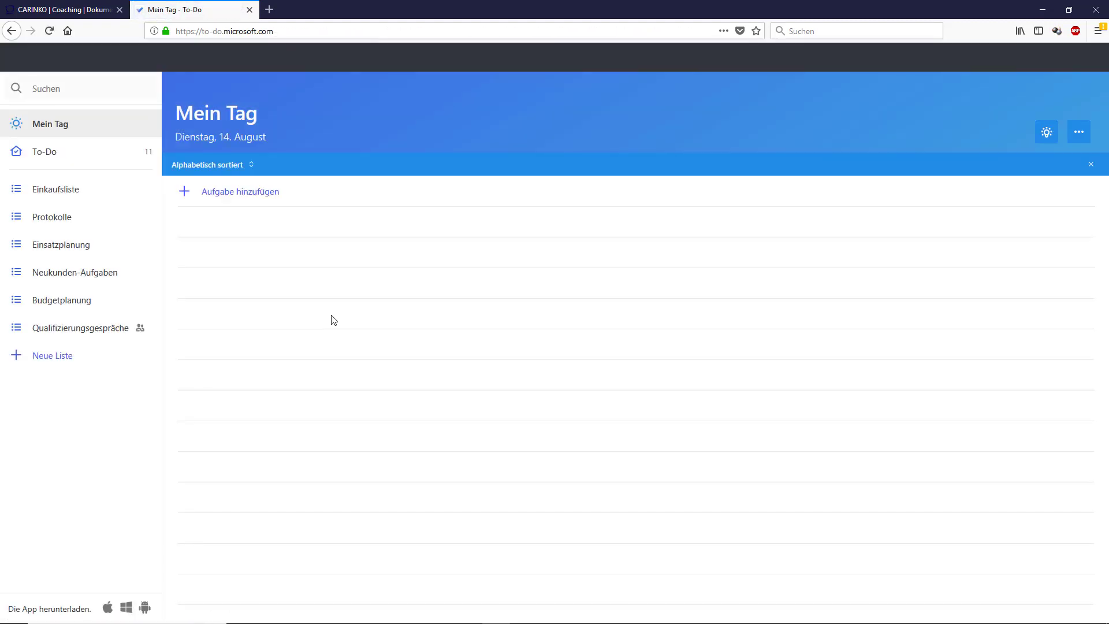
left_click(126, 334)
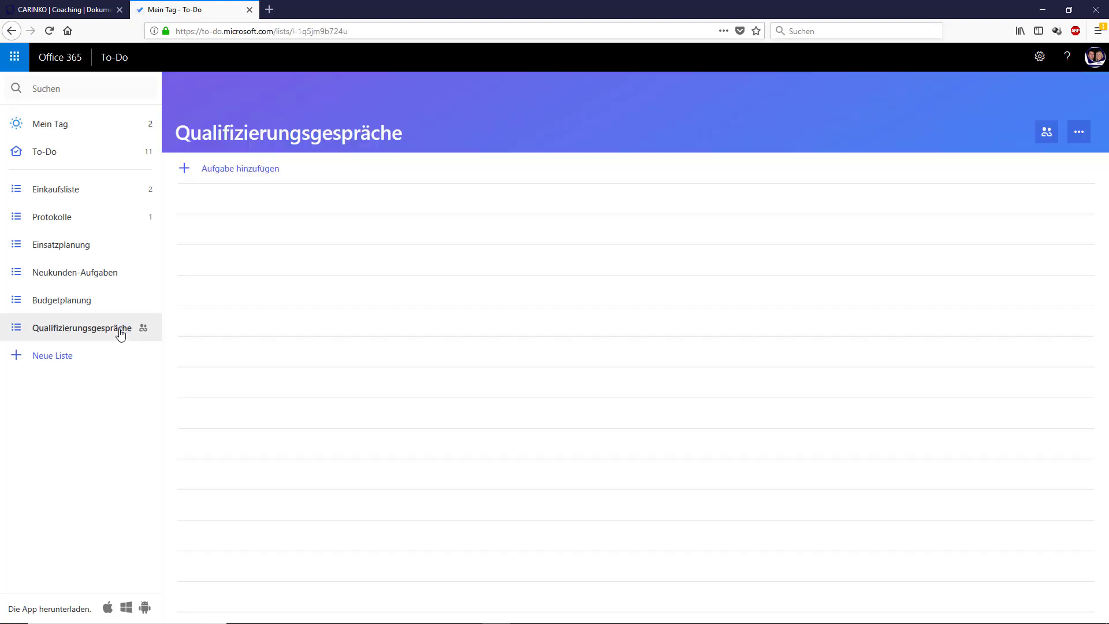